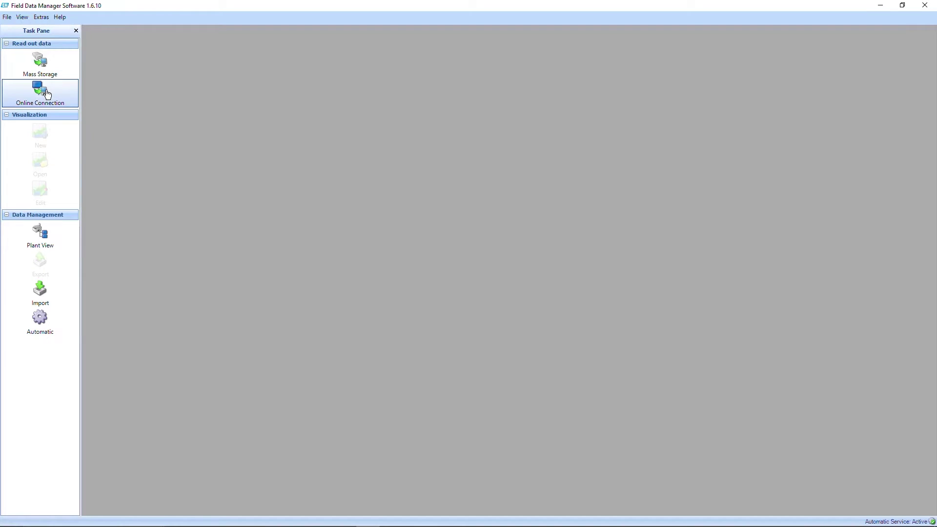
- Read out the Memograph M RSG45 online over Ethernet at 192.168.1.212 and start the readout
left_click(46, 93)
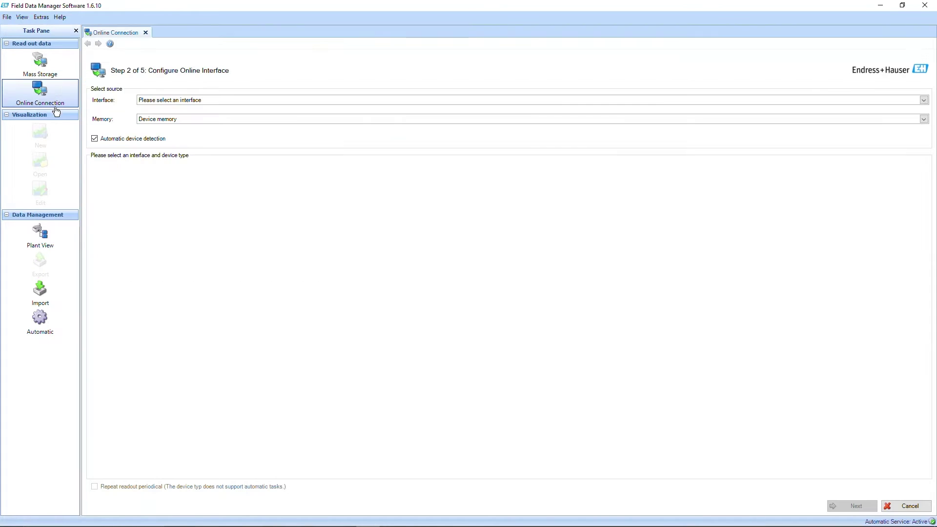
left_click(187, 100)
left_click(174, 115)
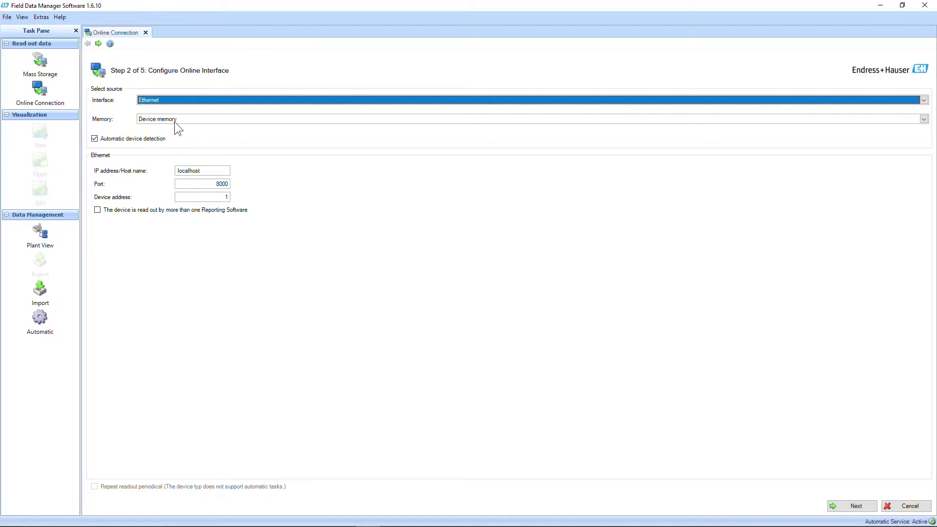
left_click_drag(192, 170, 126, 175)
type("192.168.1.212")
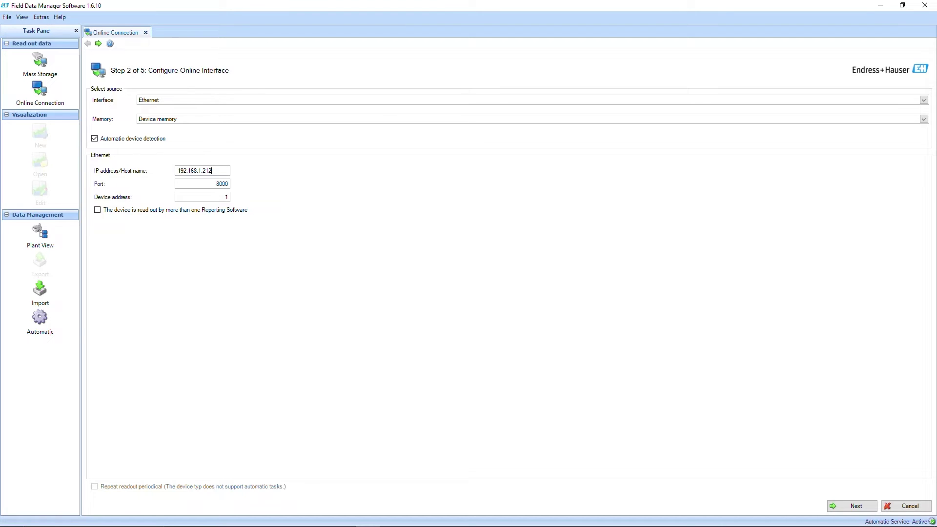
left_click(855, 506)
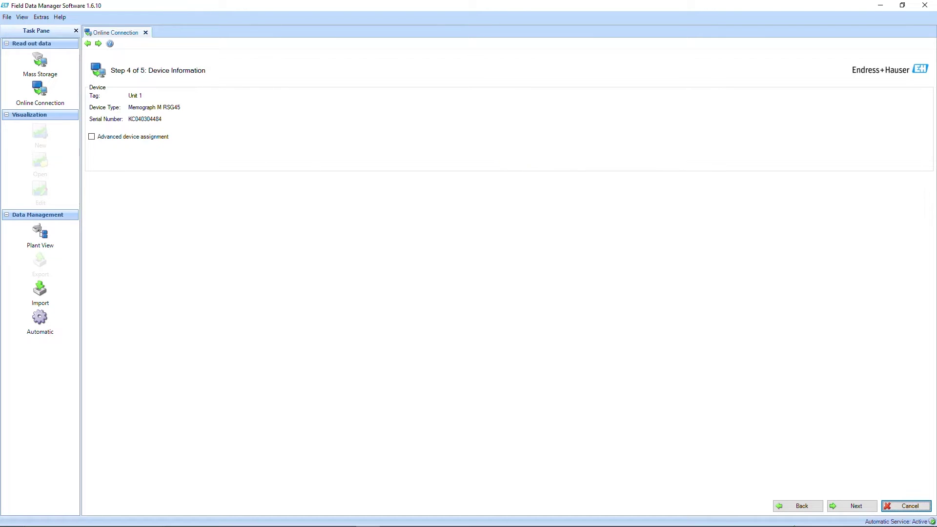
left_click(857, 506)
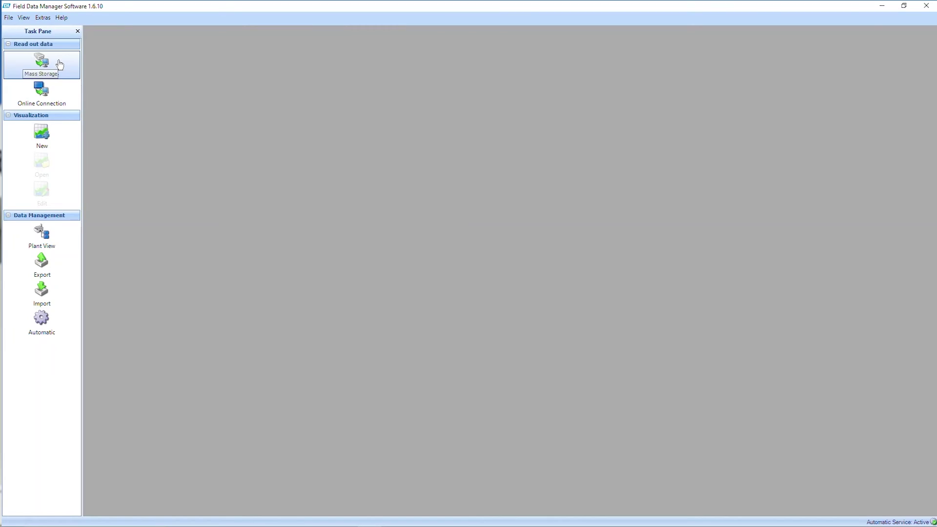
- Import from mass storage: choose the rng_data folder on USB Drive (F:), keep Unit 1 and start reading
left_click(60, 65)
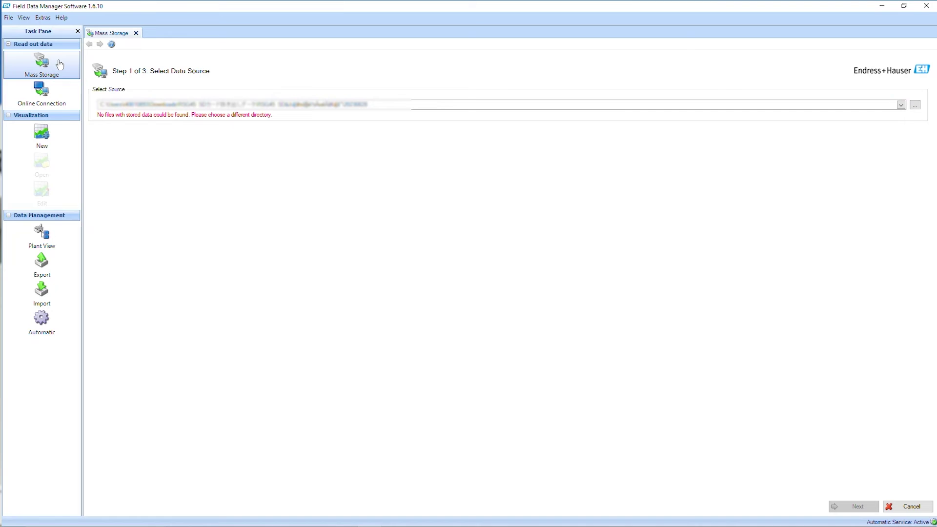
left_click(914, 107)
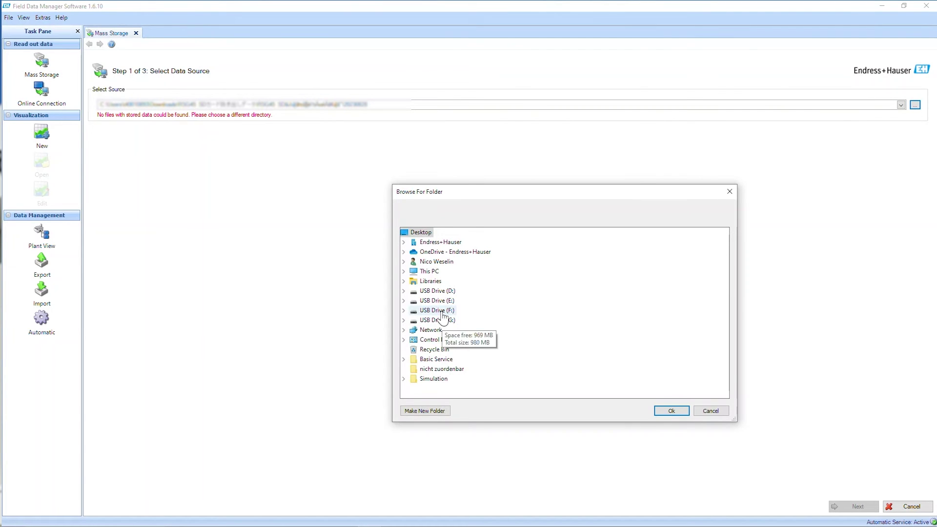
double_click(436, 310)
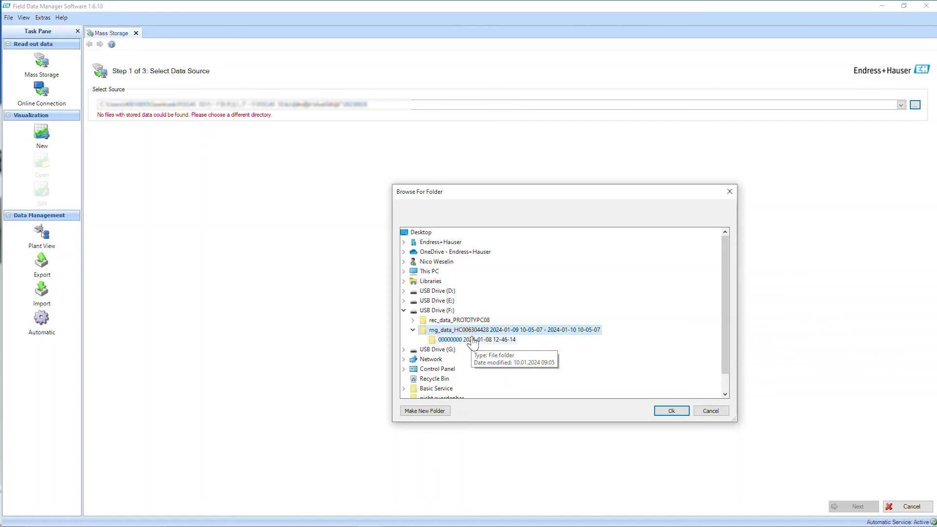
left_click(670, 409)
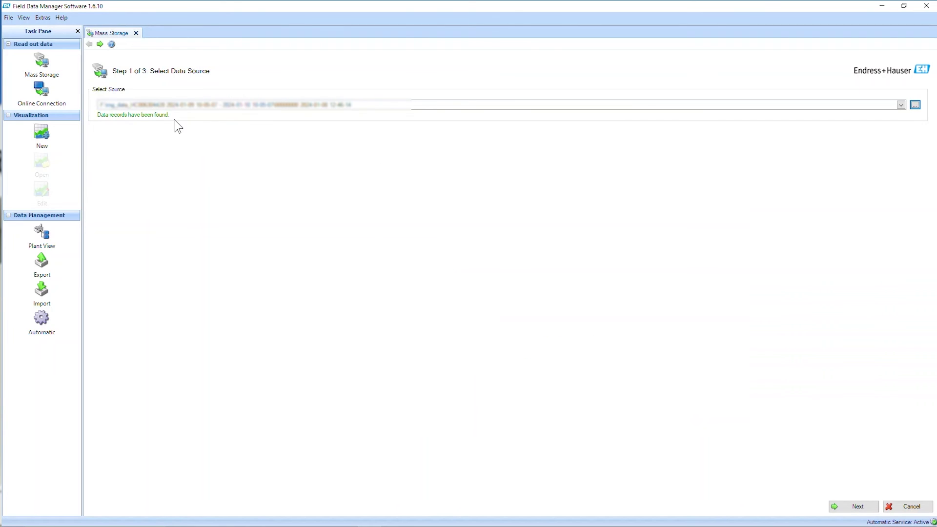
left_click(857, 507)
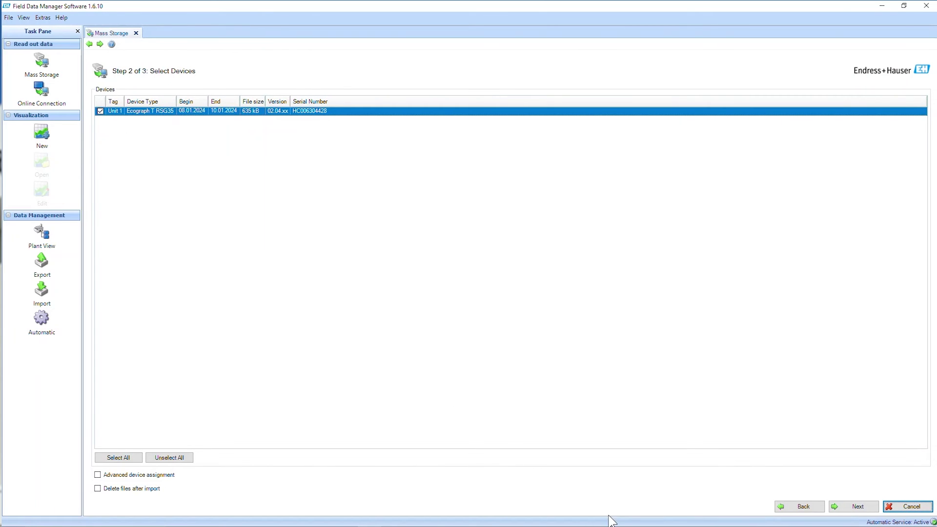
left_click(868, 511)
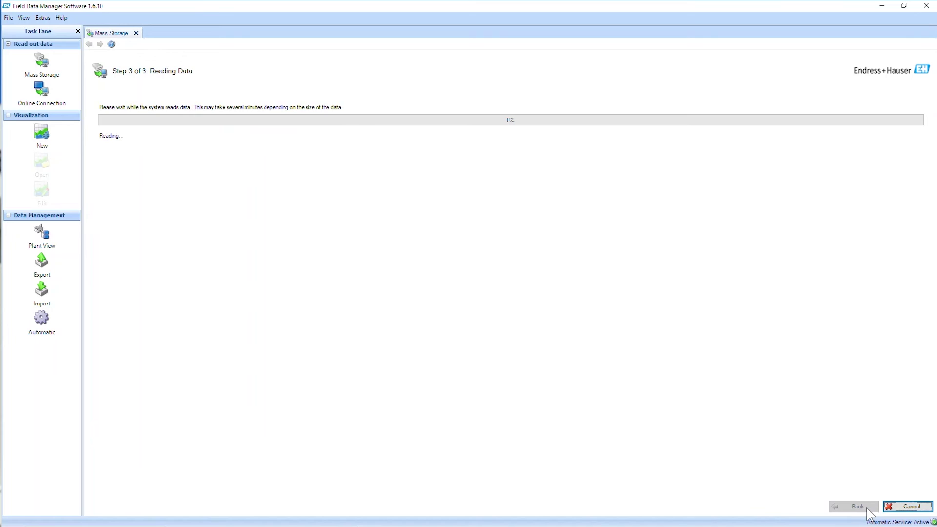